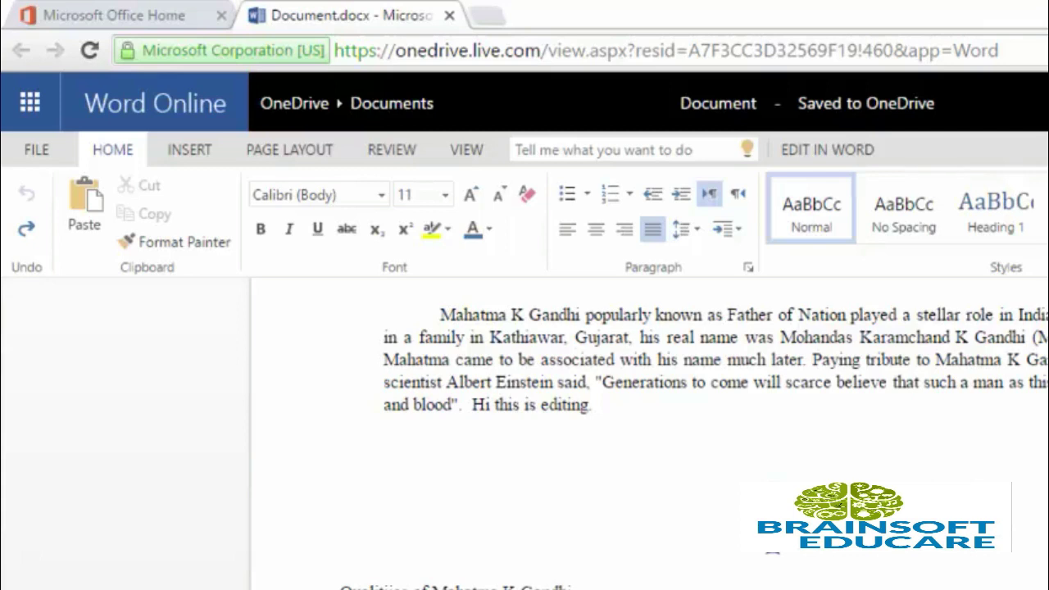
Step: Open the Give Feedback to Microsoft form from the help options and choose "I like something" as the feedback kind
click(16, 149)
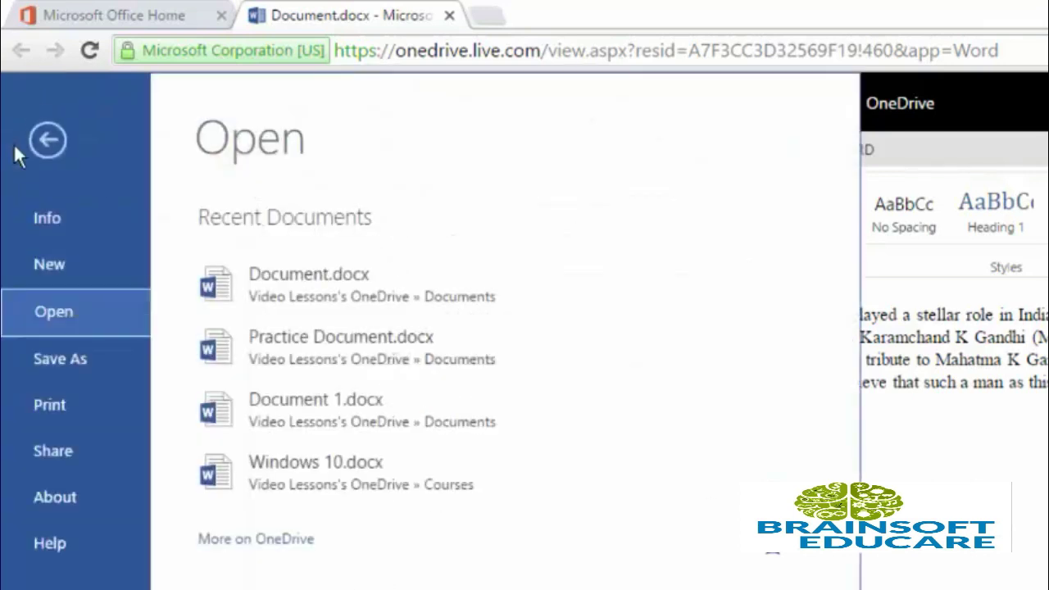
click(82, 556)
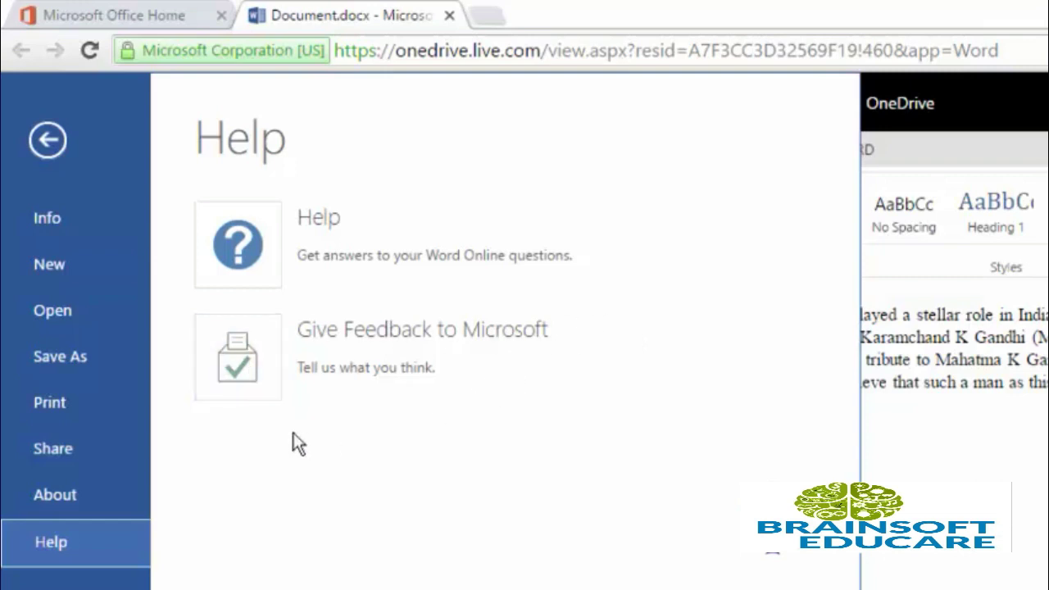
click(255, 372)
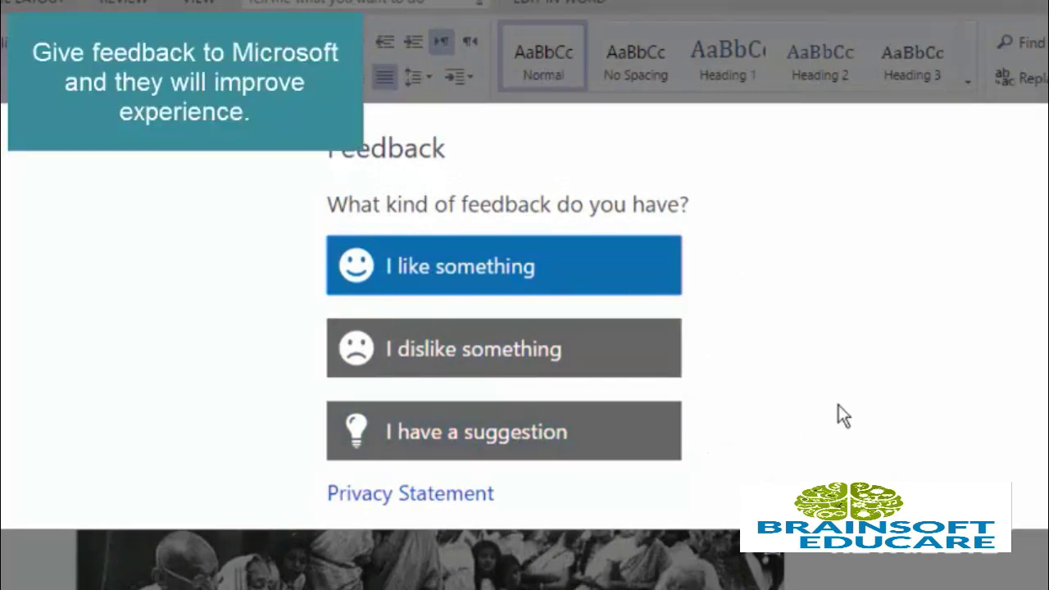
click(496, 291)
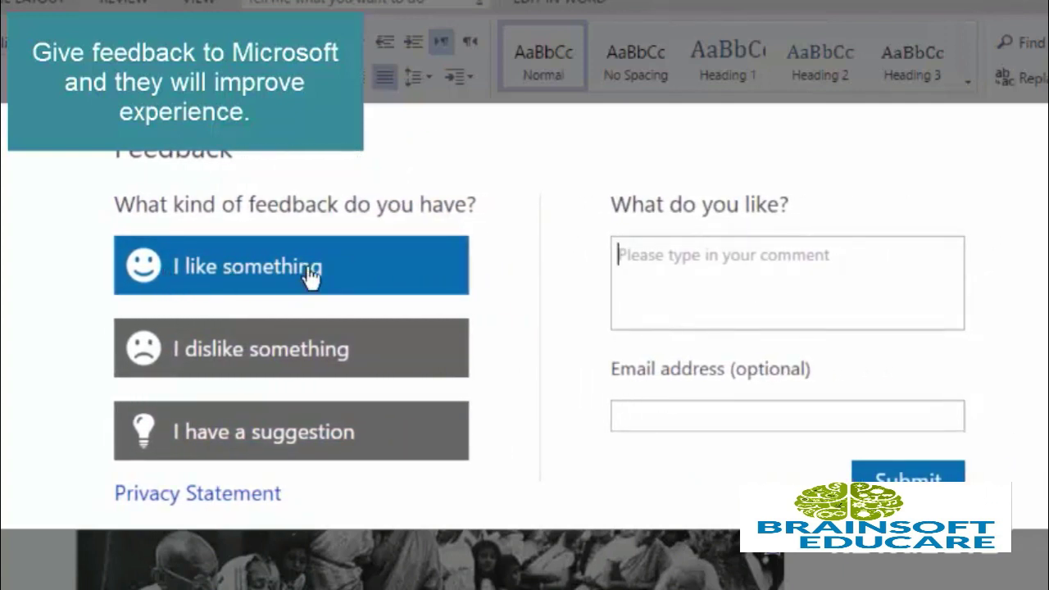
Step: Enter "this is awesome" as the feedback comment, leave the optional email address empty, and submit the form
click(782, 277)
text(Ithi)
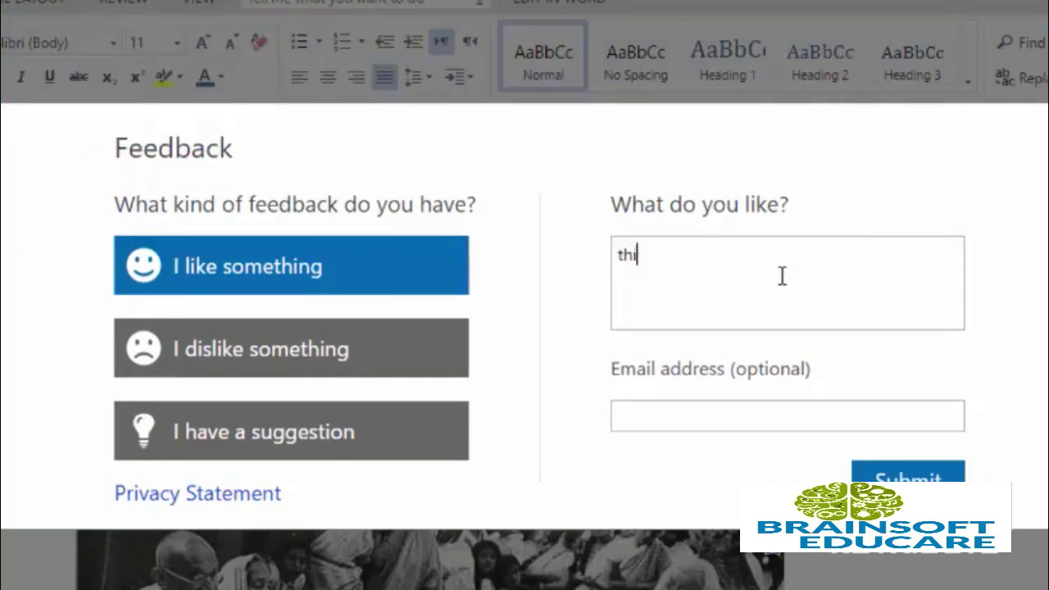
text(s is awesome)
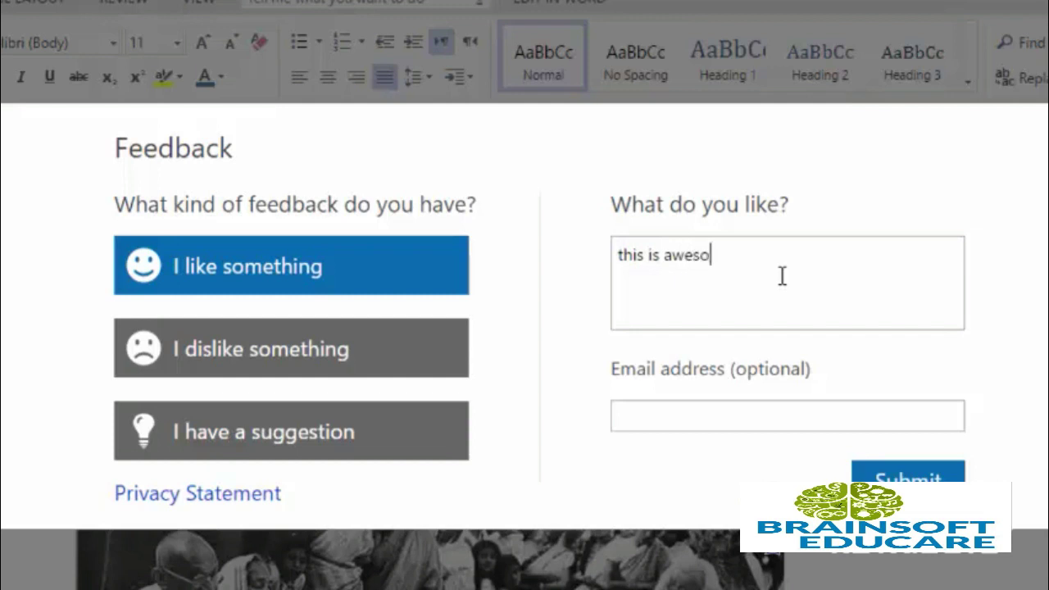
click(688, 415)
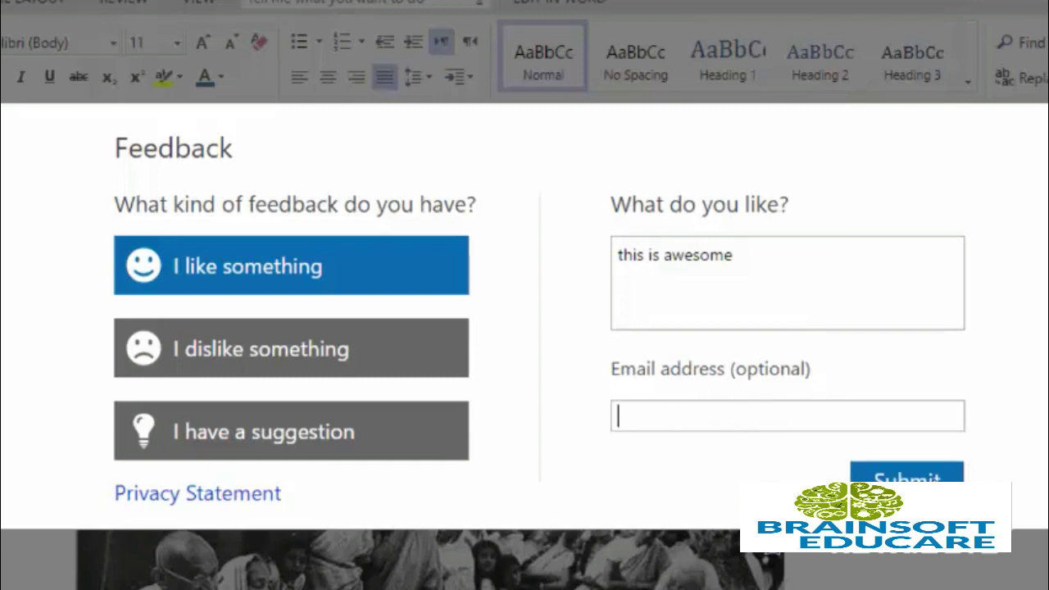
click(907, 485)
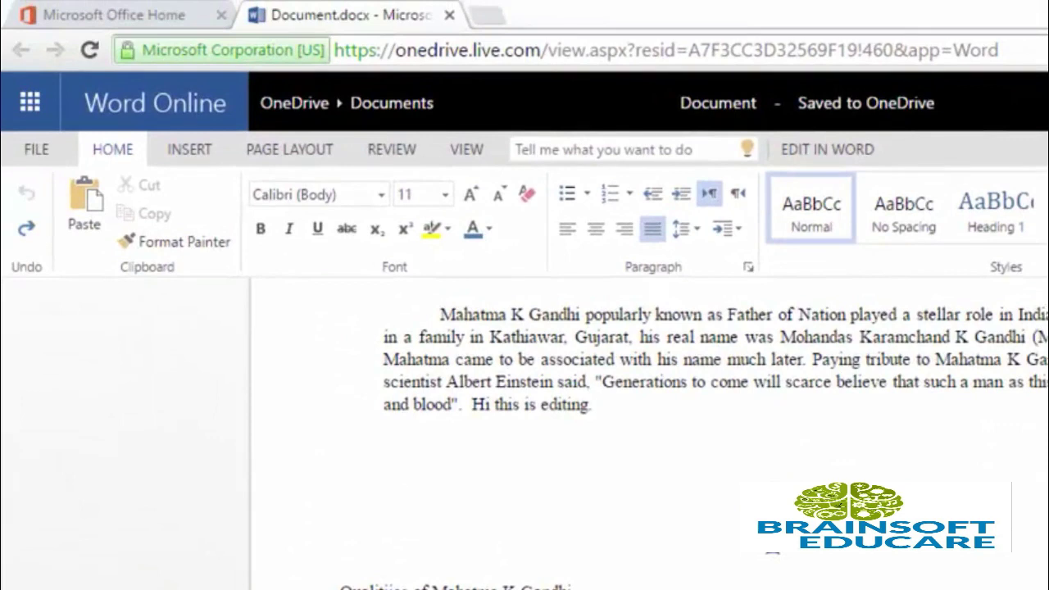
Step: Open Word Online Help and search it for "insert table"
click(25, 151)
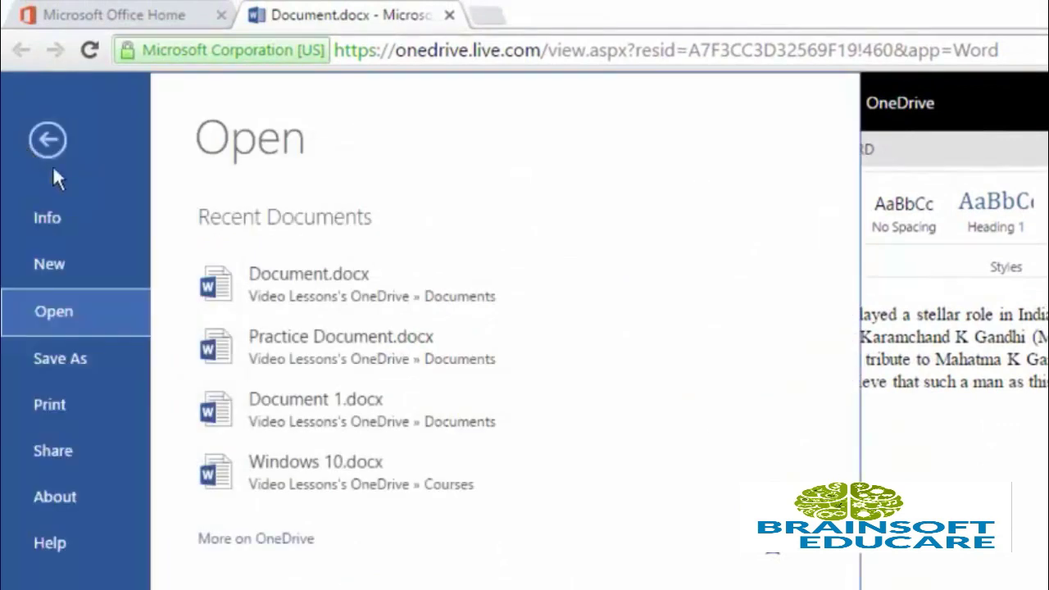
click(76, 547)
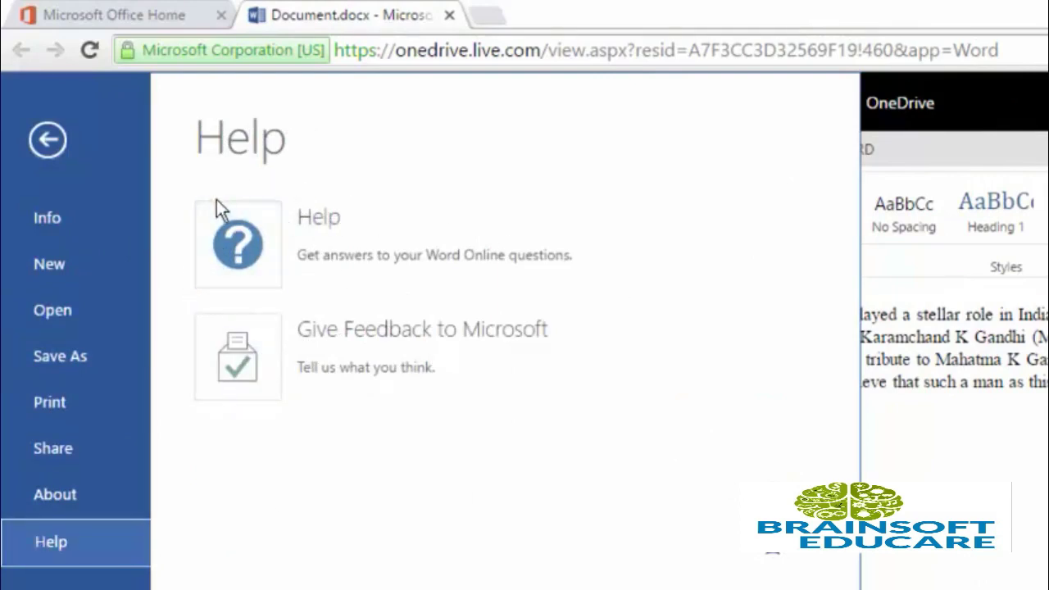
click(234, 239)
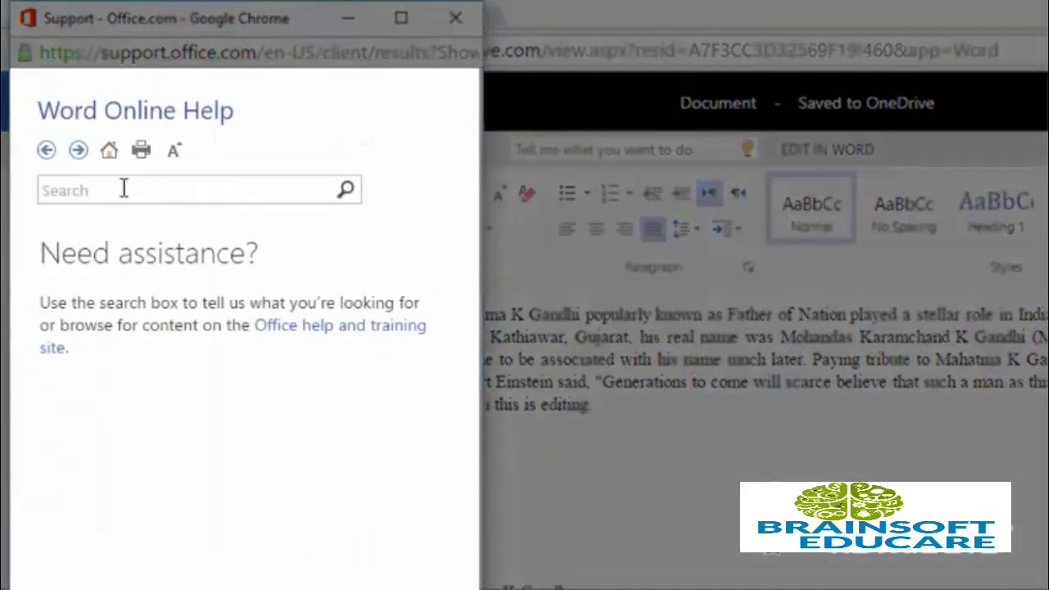
click(201, 190)
text(insert table)
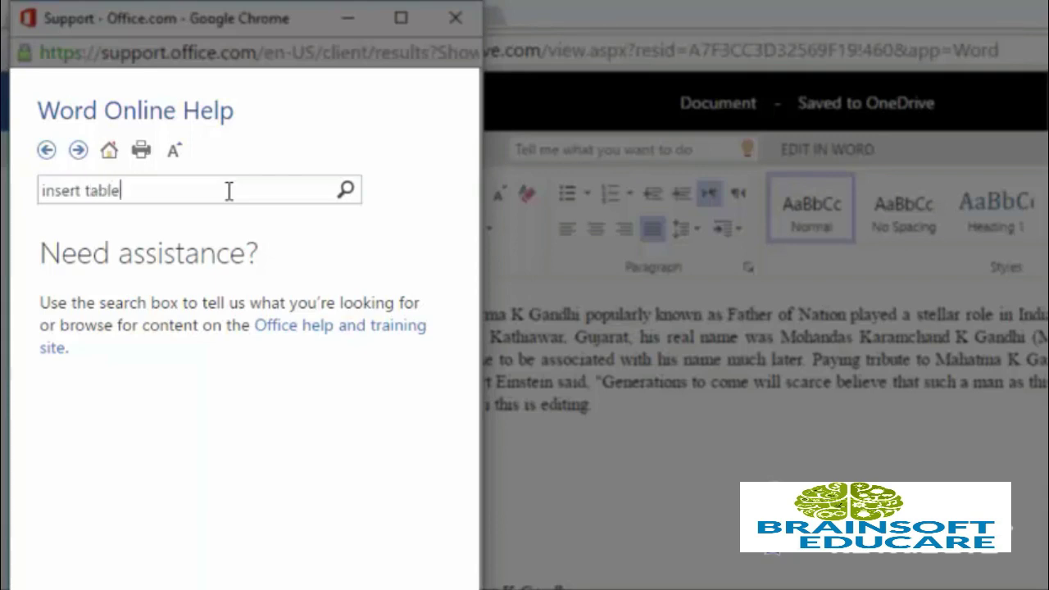
key(Return)
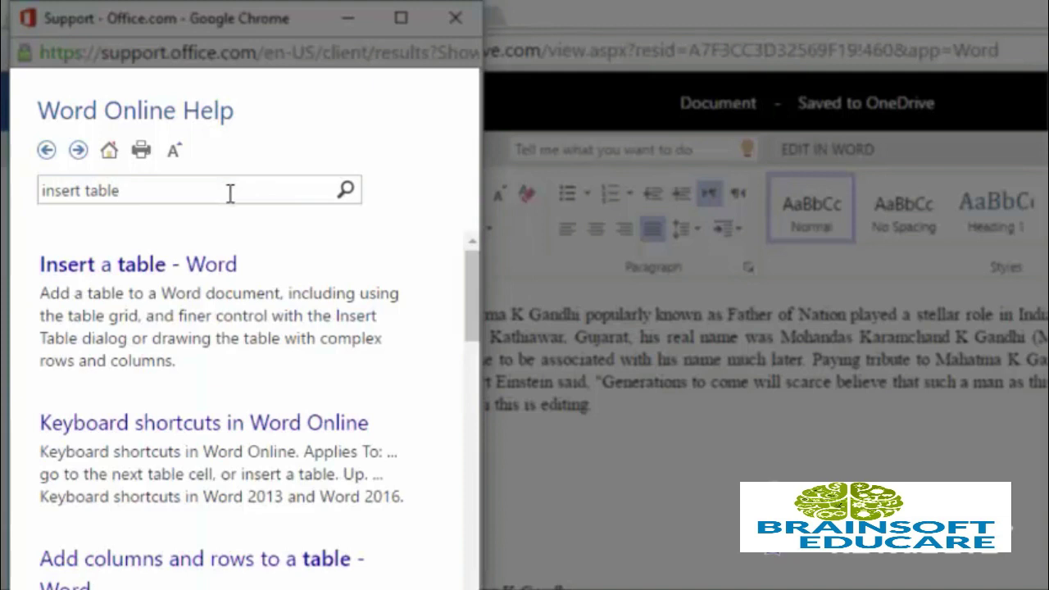
Step: Look through the help search results and open the "Insert a table - Word" article
scroll(338, 238, down, 1)
scroll(343, 246, down, 5)
scroll(352, 461, up, 5)
click(131, 273)
scroll(244, 311, down, 3)
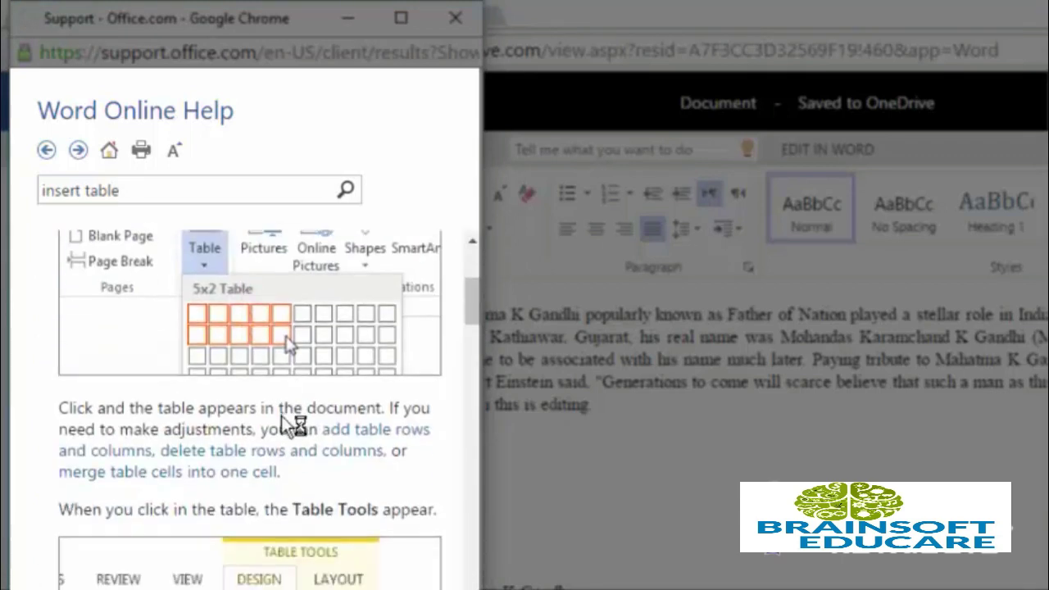
Step: Read the article's instructions on the table grid, Table Tools and the Insert Table dialog, and close the help window
scroll(282, 418, up, 3)
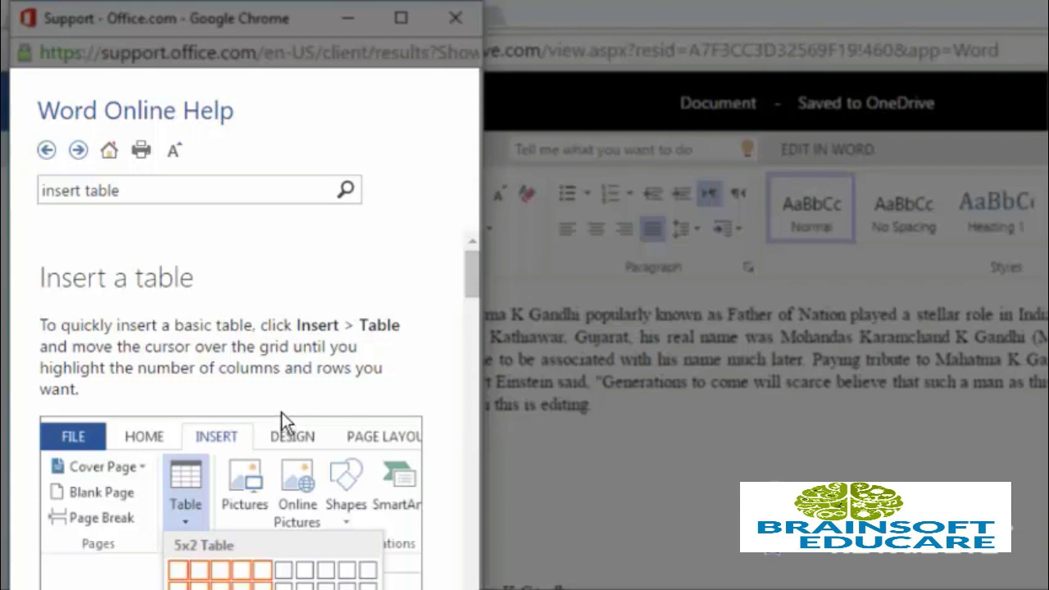
scroll(281, 411, down, 10)
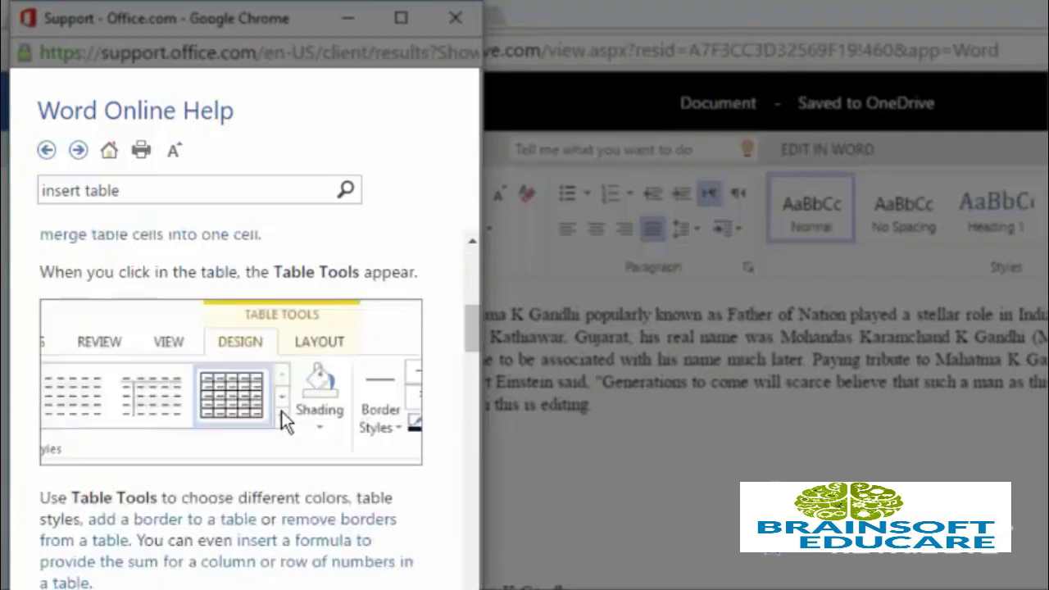
scroll(281, 411, up, 10)
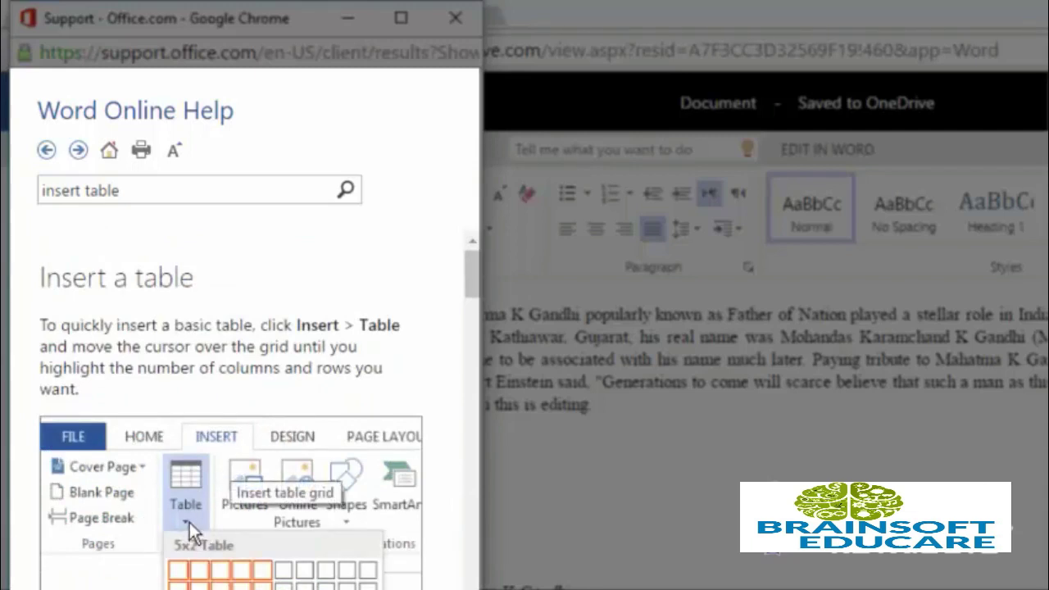
scroll(189, 522, down, 1)
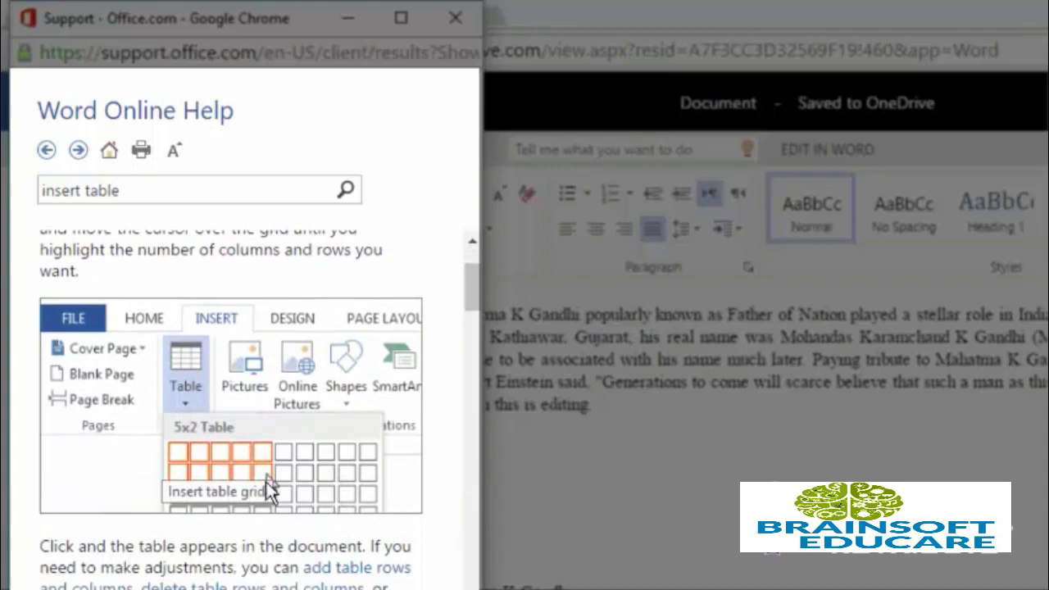
scroll(262, 452, down, 3)
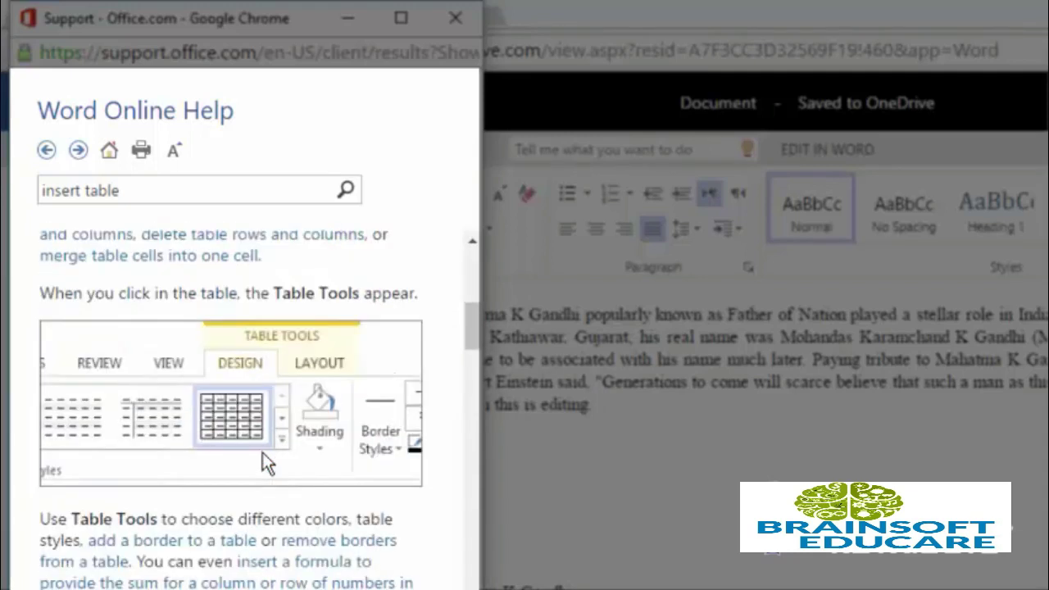
scroll(290, 346, down, 3)
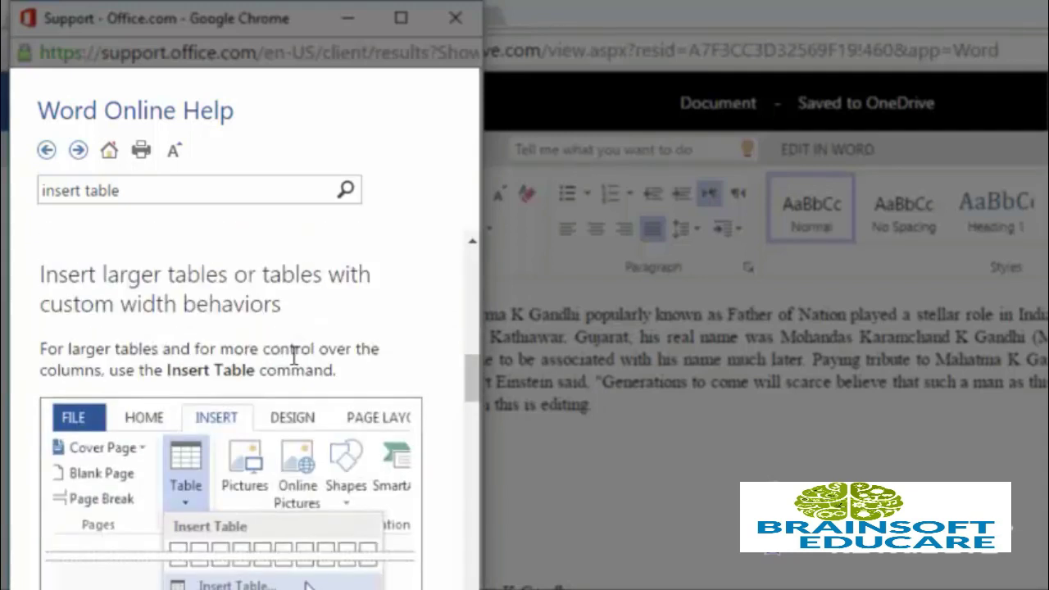
scroll(172, 451, down, 2)
scroll(149, 421, down, 2)
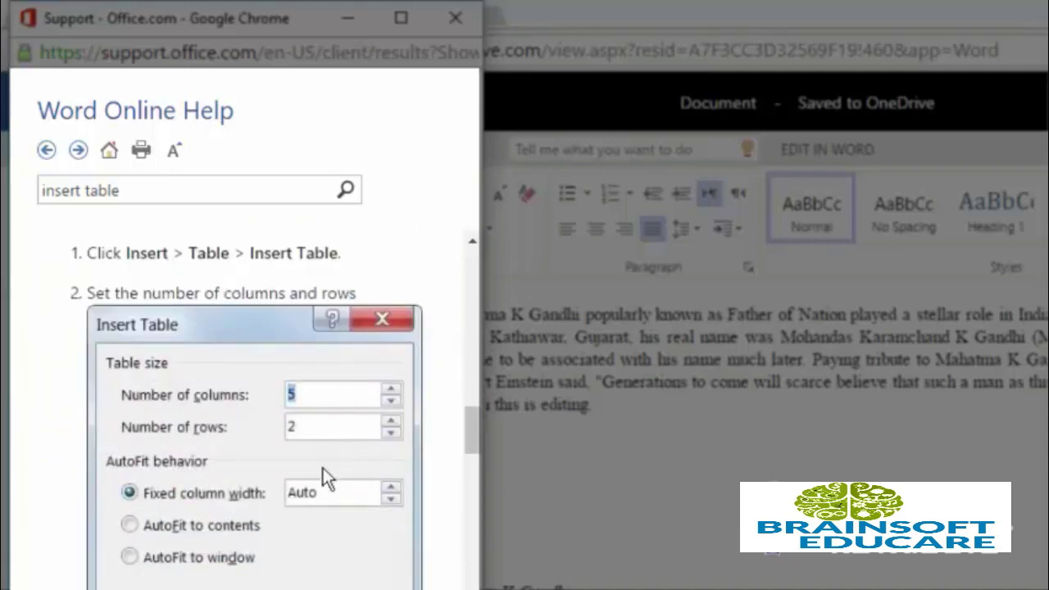
scroll(82, 318, down, 1)
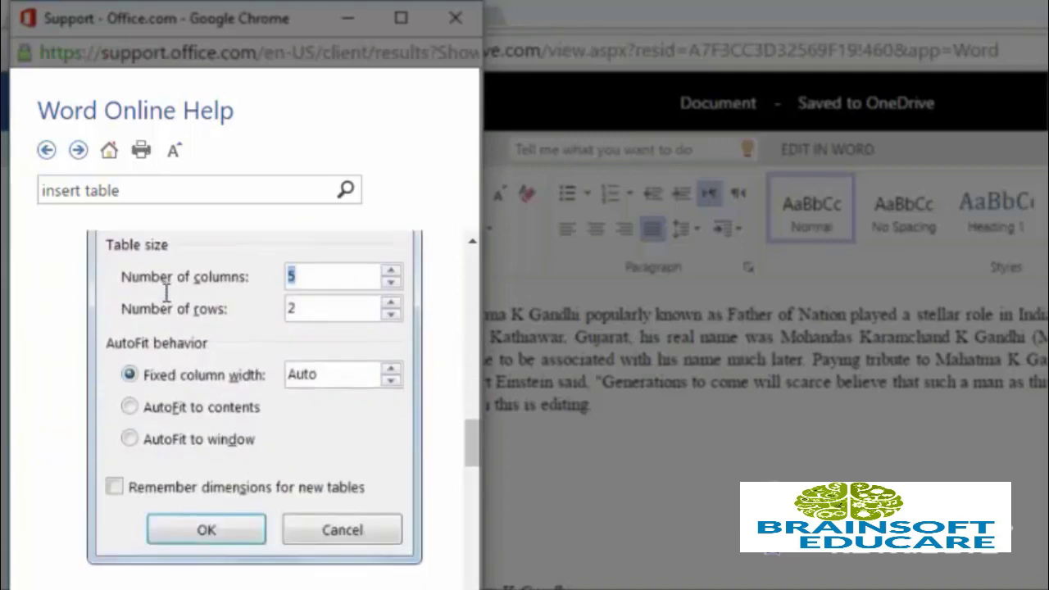
scroll(158, 294, up, 1)
scroll(195, 416, up, 4)
scroll(195, 414, up, 5)
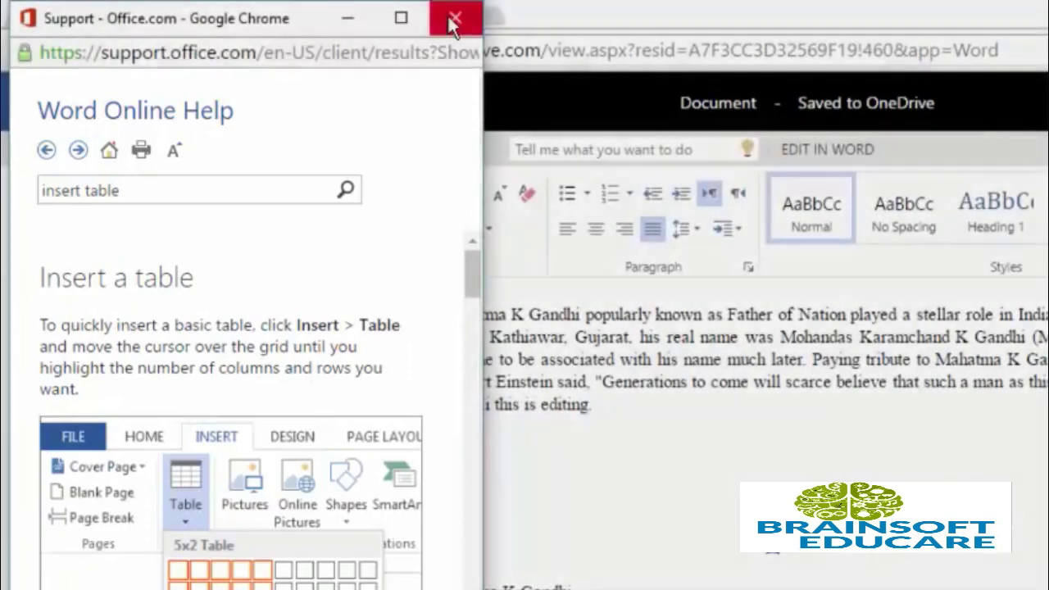
click(453, 20)
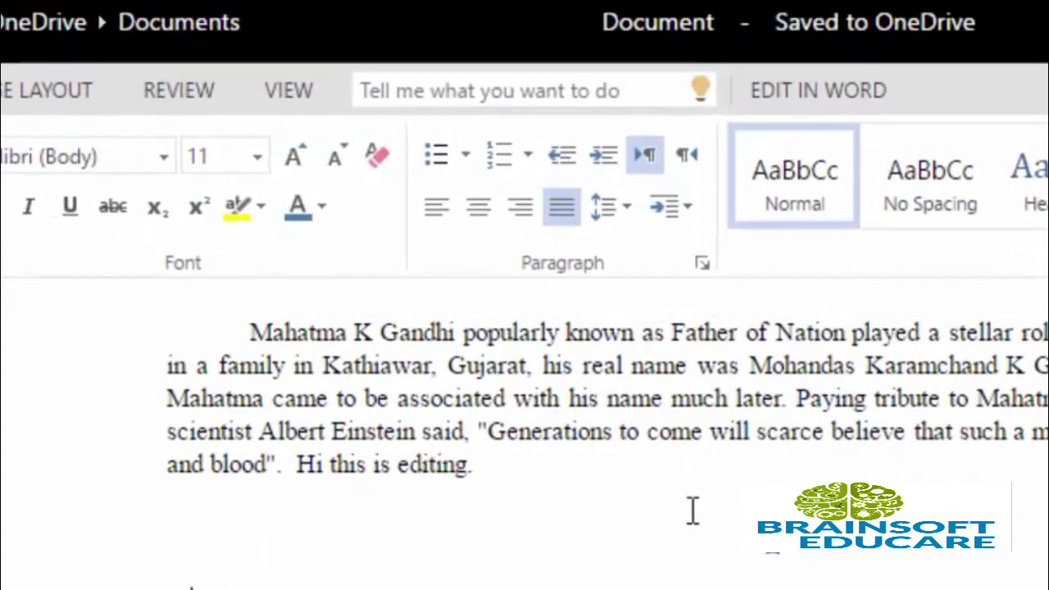
Step: Find "header" through the Tell me search, run Insert Header & Footer, and return to the document body
click(452, 96)
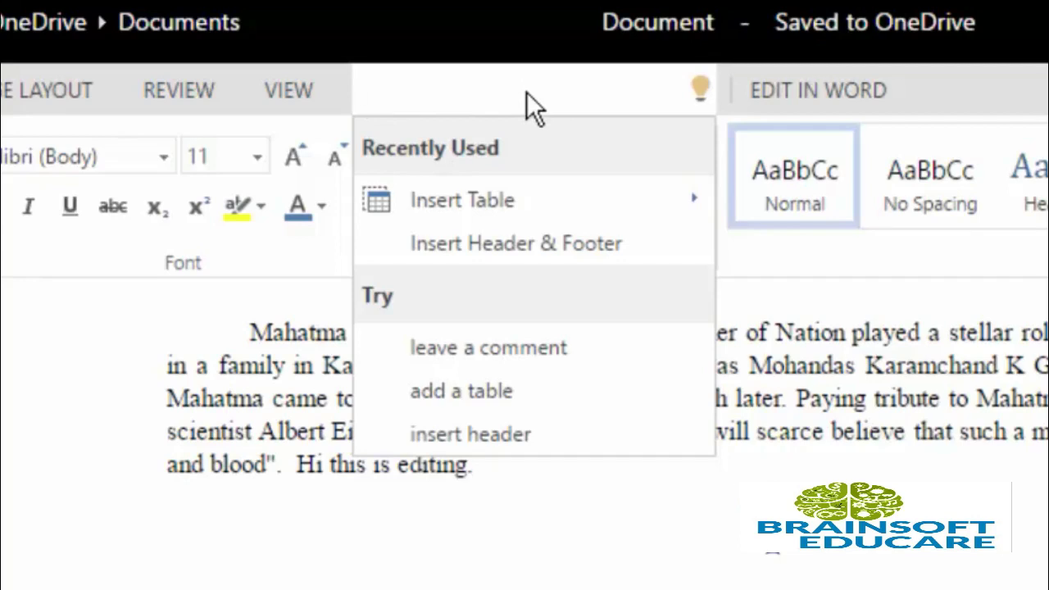
text(eh)
key(BackSpace)
key(BackSpace)
text(header)
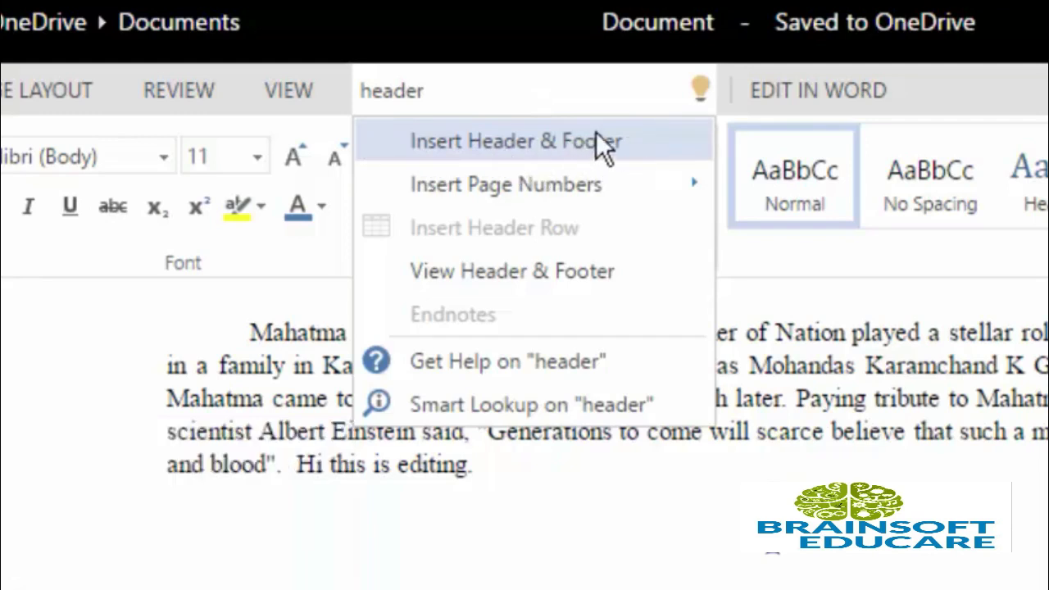
click(576, 135)
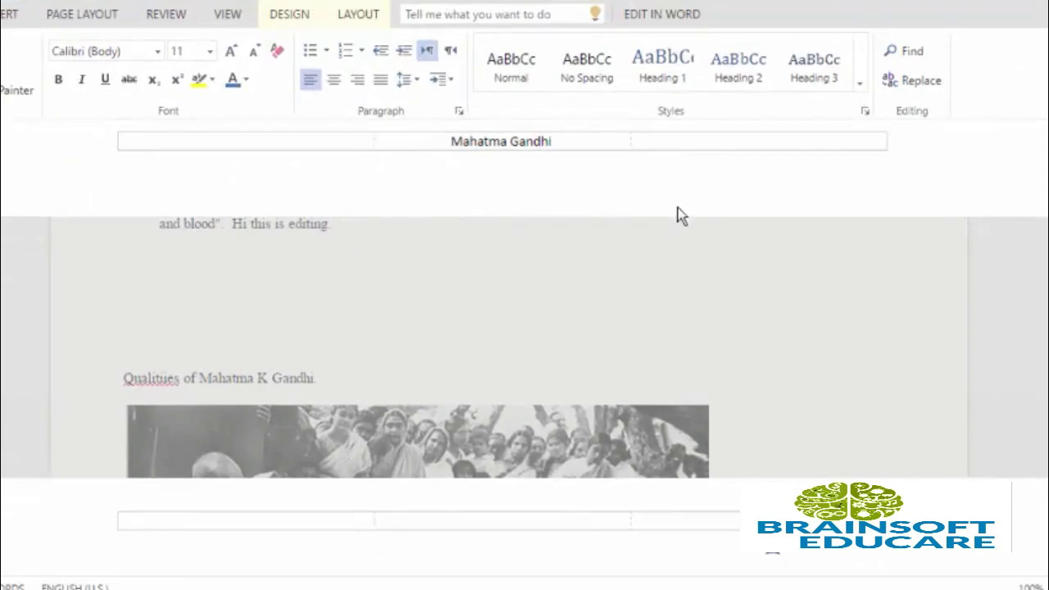
double_click(651, 298)
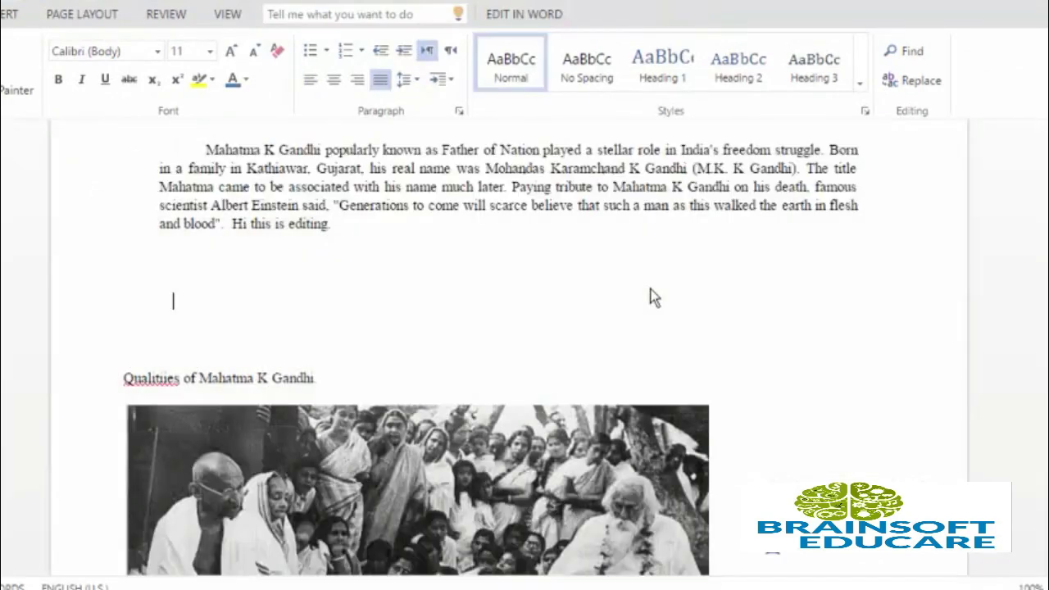
Step: Display the recently used and suggested commands of the Tell me search
click(359, 15)
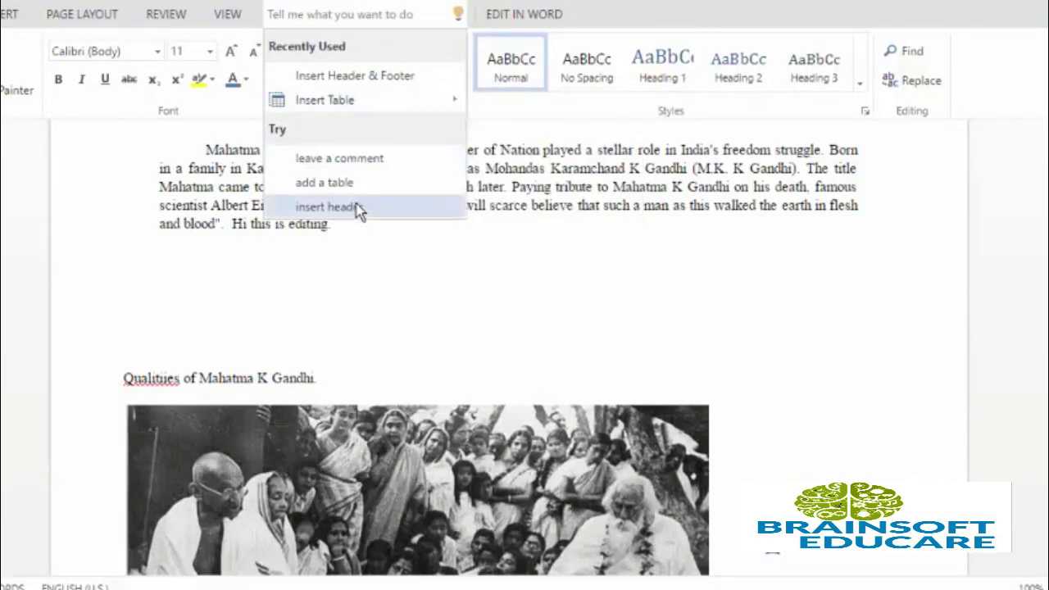
click(367, 25)
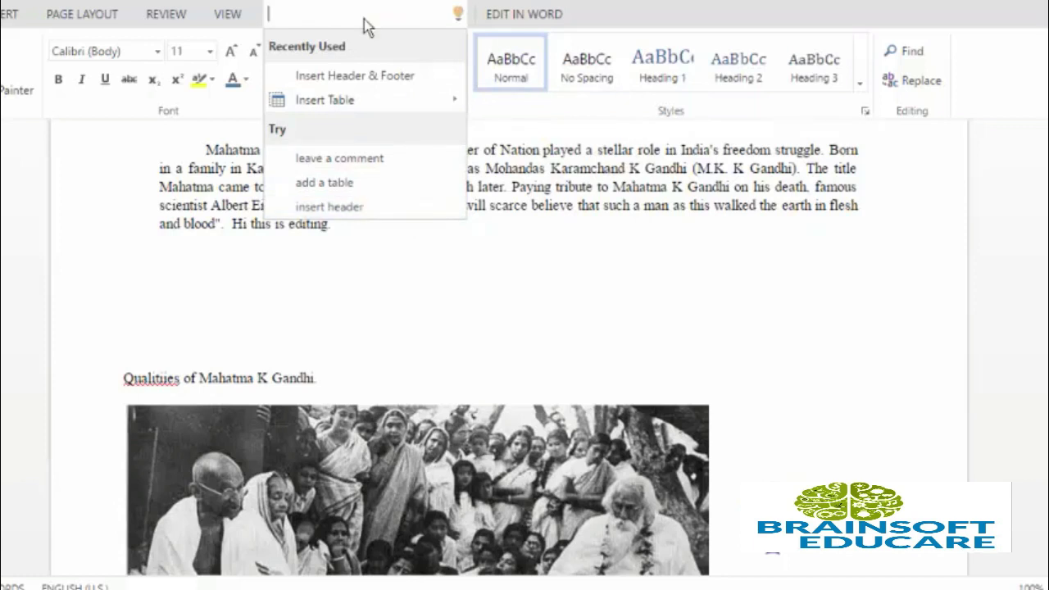